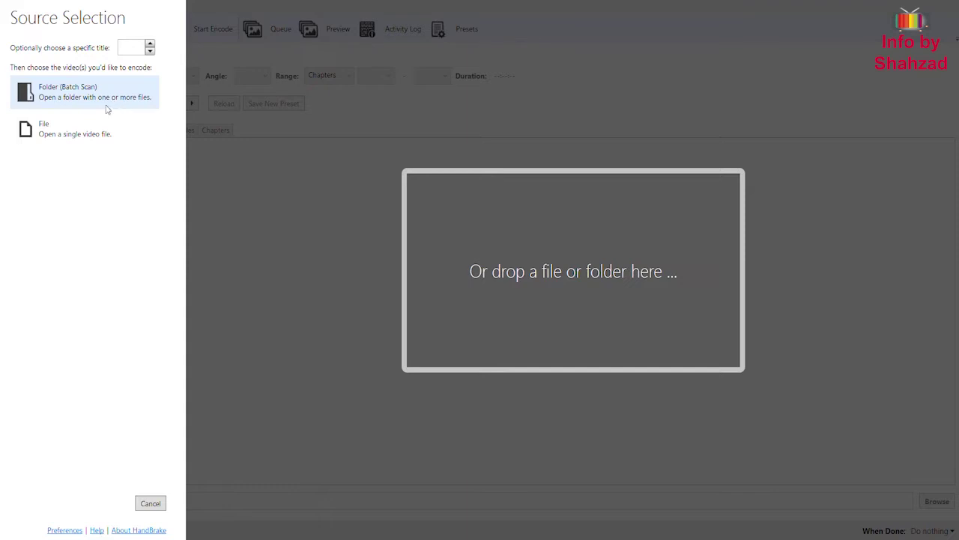
Load the single video file concept-cars as the source, enable Web Optimized for the MP4 output and show the dimension settings.
left_click(72, 135)
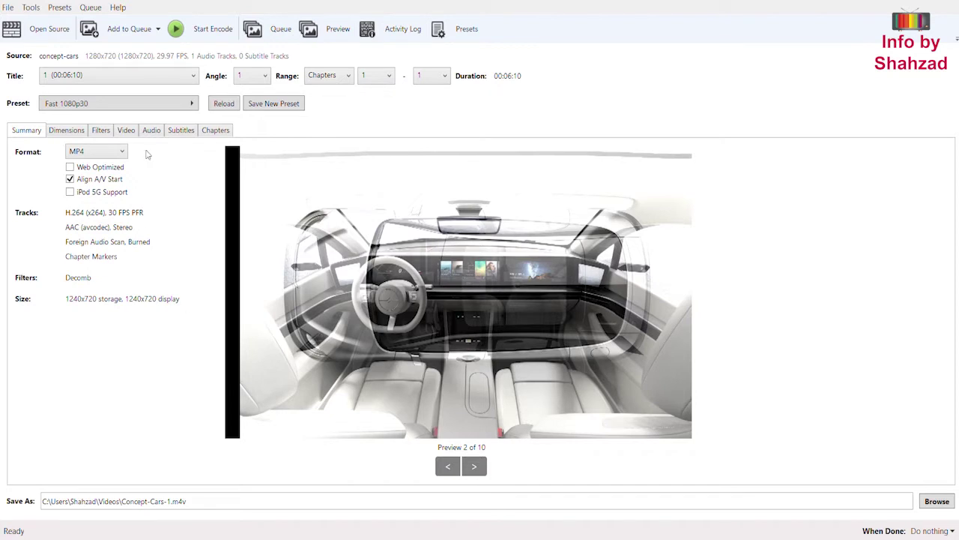
left_click(71, 168)
left_click(66, 129)
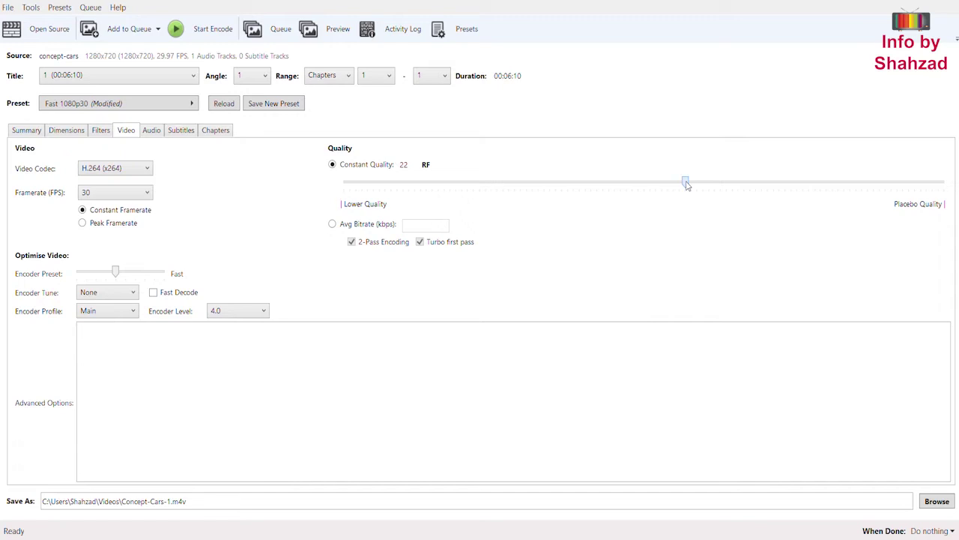
Try a higher constant quality for the video and return it to RF 22.
left_click_drag(687, 184, 708, 182)
left_click_drag(709, 182, 686, 183)
mouse_move(685, 187)
left_mouse_down()
mouse_move(663, 184)
mouse_move(921, 184)
mouse_move(479, 180)
mouse_move(684, 181)
left_mouse_up()
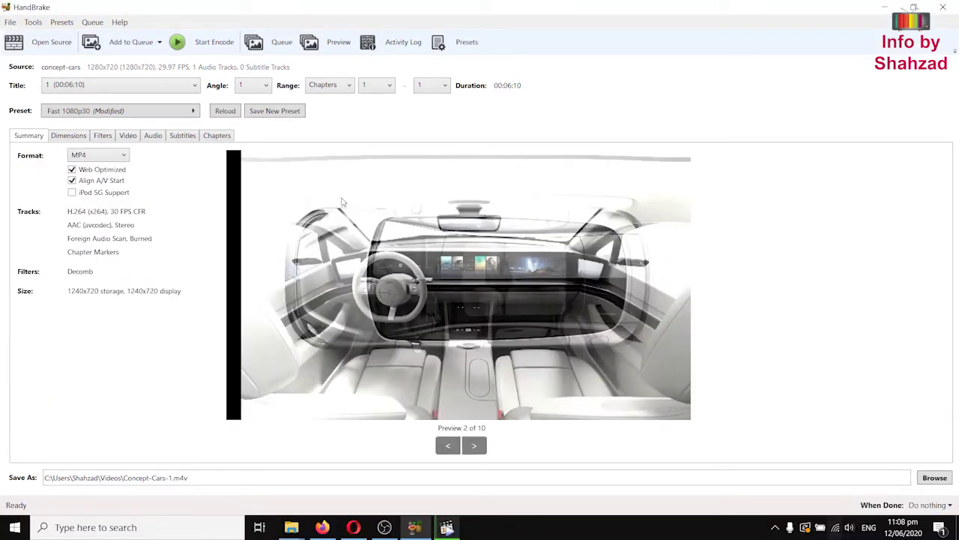
Review the chapter, subtitle, audio, video and filter settings, and return to the summary.
left_click(229, 136)
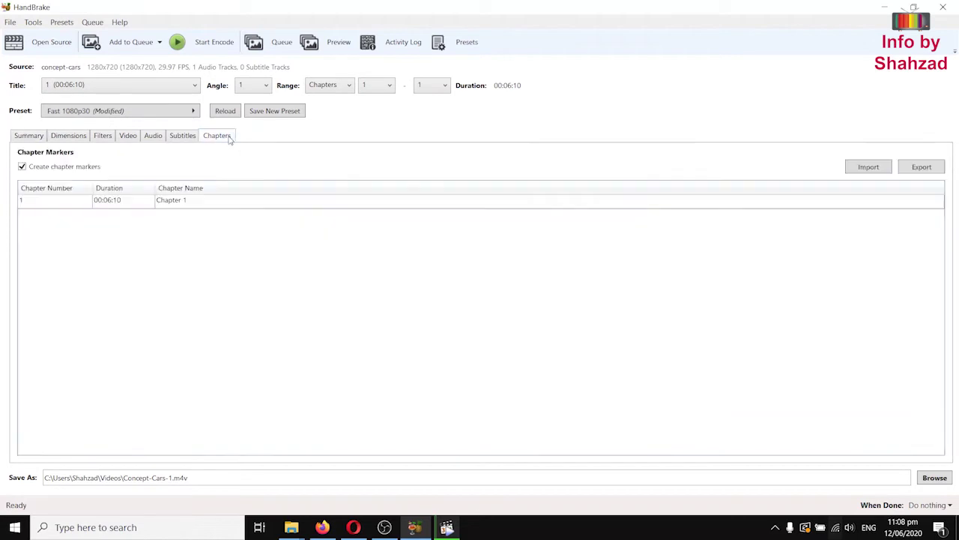
left_click(179, 137)
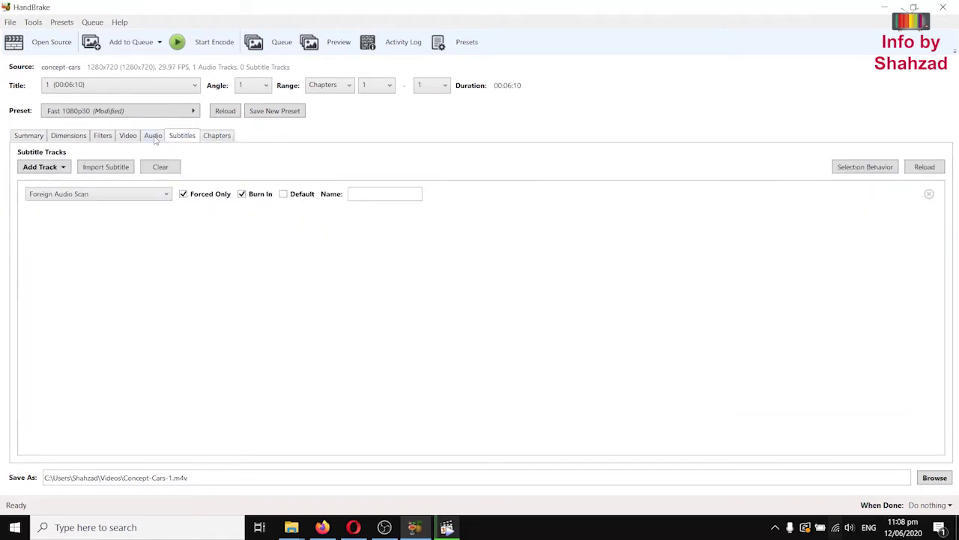
left_click(153, 136)
left_click(127, 137)
left_click(102, 136)
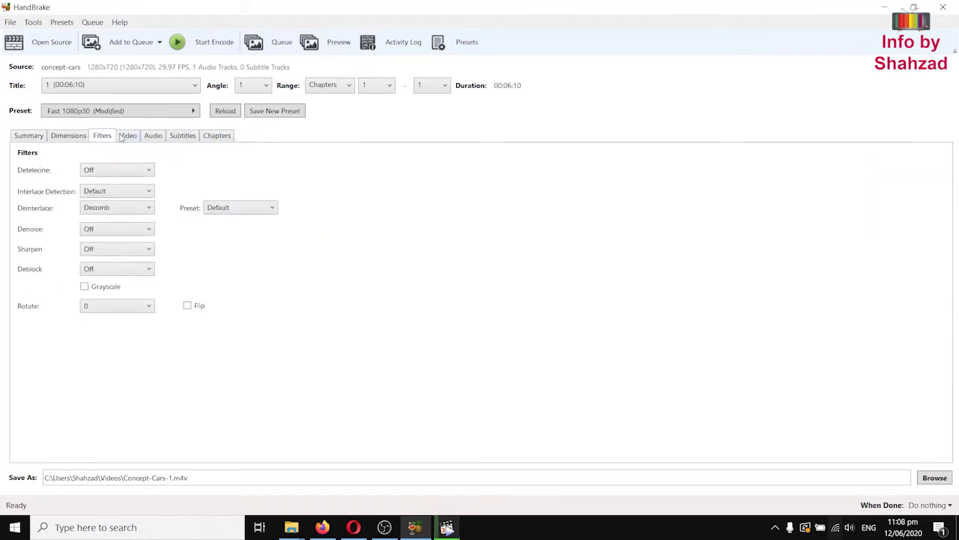
left_click(127, 137)
left_click(28, 136)
Set the output file to concept-cars-compressed.mp4 in the videos folder on drive E and start the encode.
left_click(932, 477)
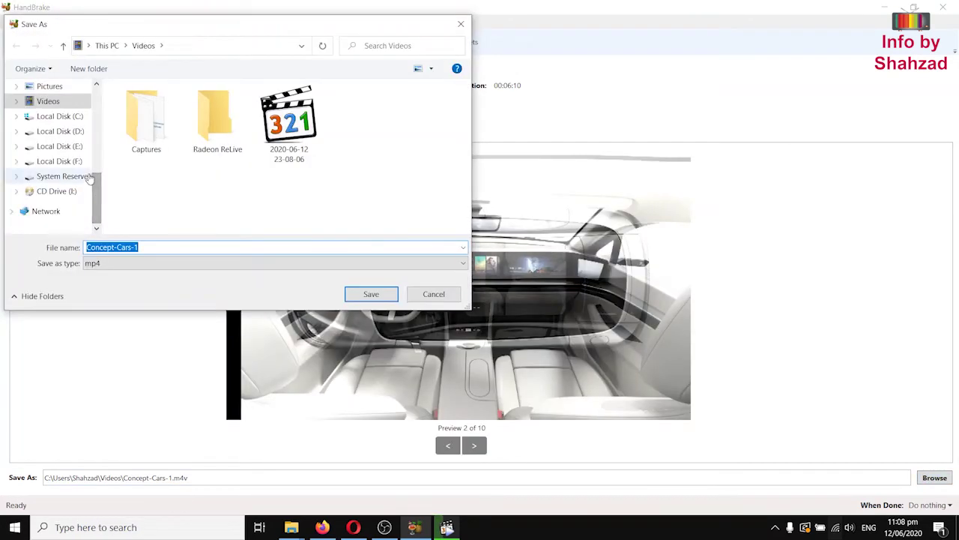
left_click(75, 148)
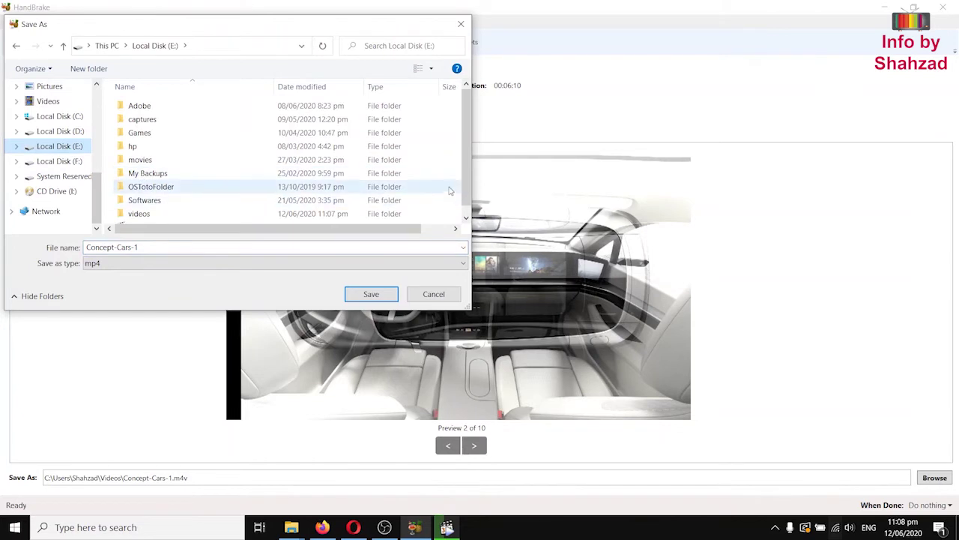
double_click(225, 213)
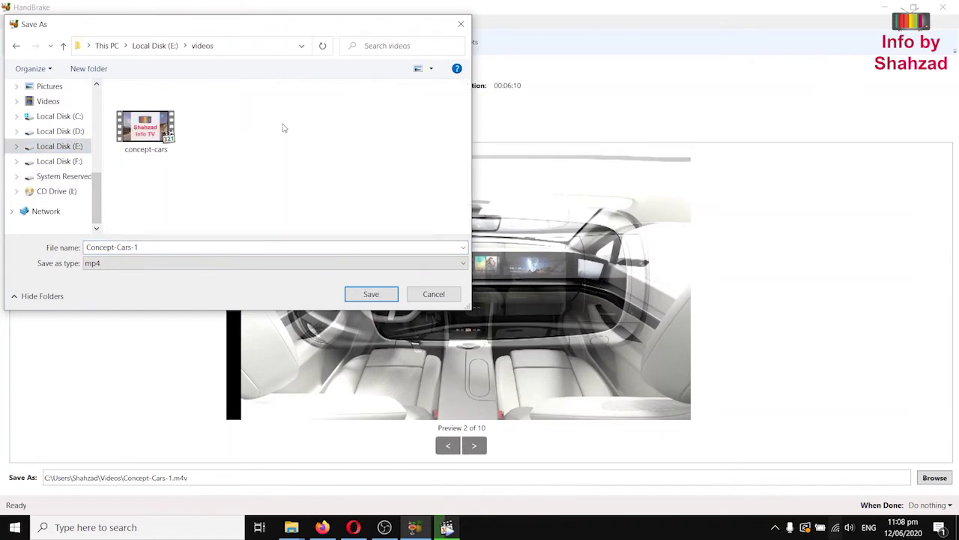
left_click(177, 249)
left_click(178, 250)
left_click(147, 147)
left_click(178, 247)
type("-compressed.mp4")
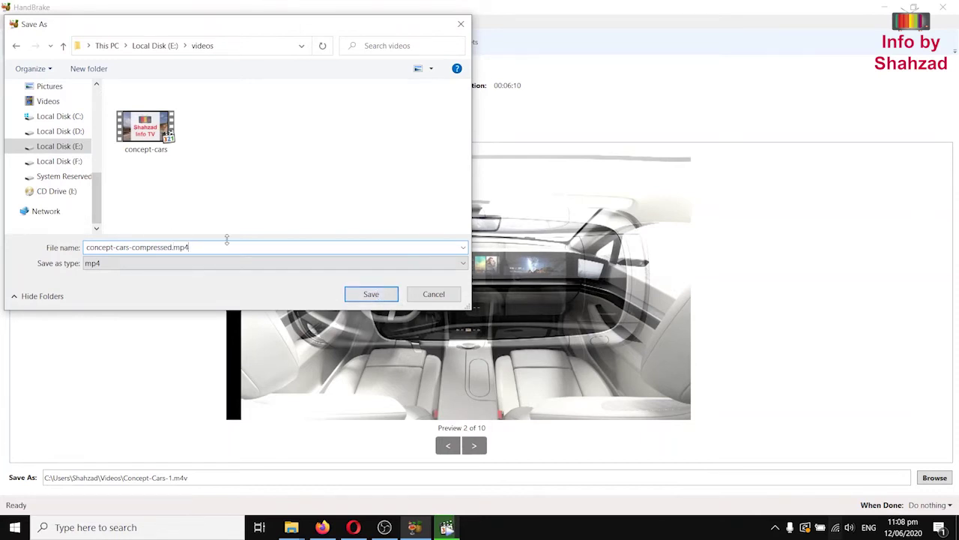
left_click(375, 294)
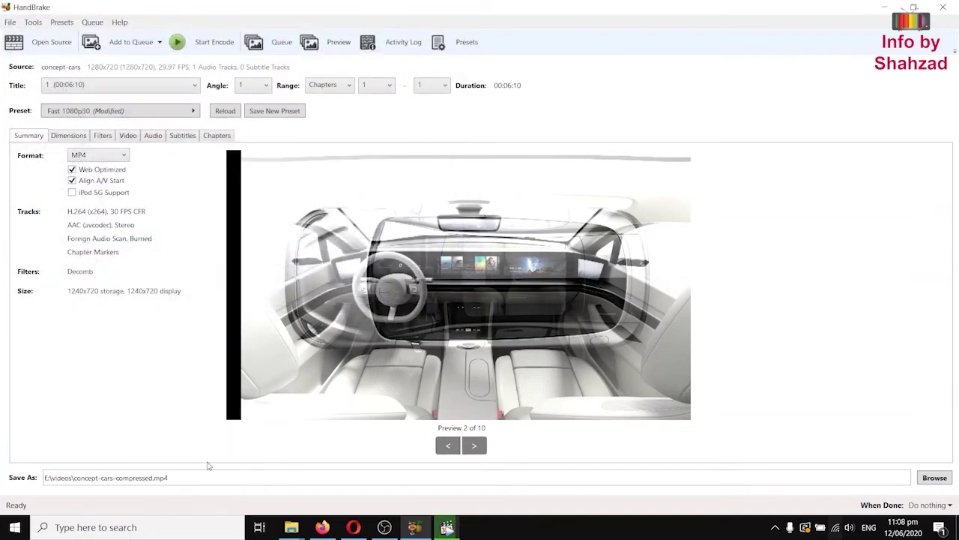
left_click(216, 42)
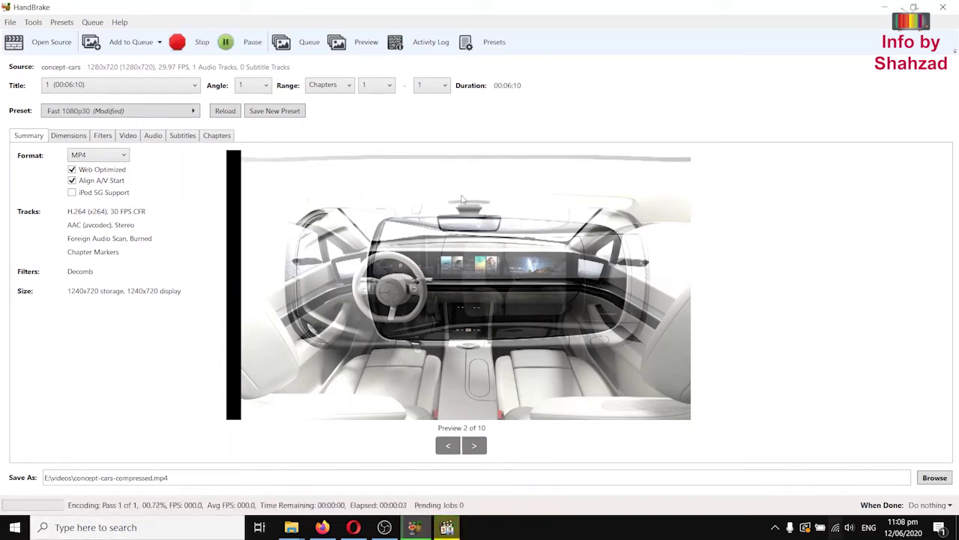
left_click(252, 45)
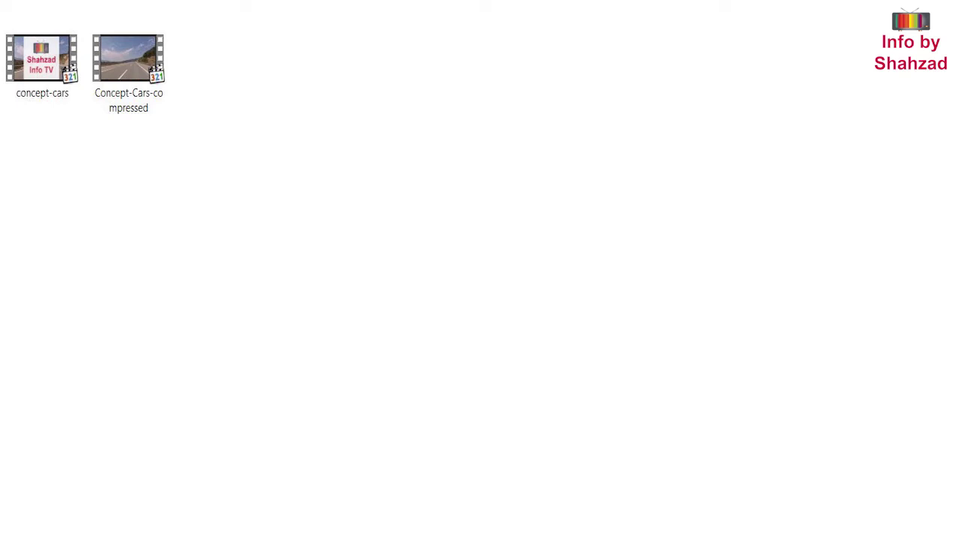
Compare the file sizes of concept-cars and Concept-Cars-compressed in the detailed file list, and return to the thumbnail view.
left_click(45, 72)
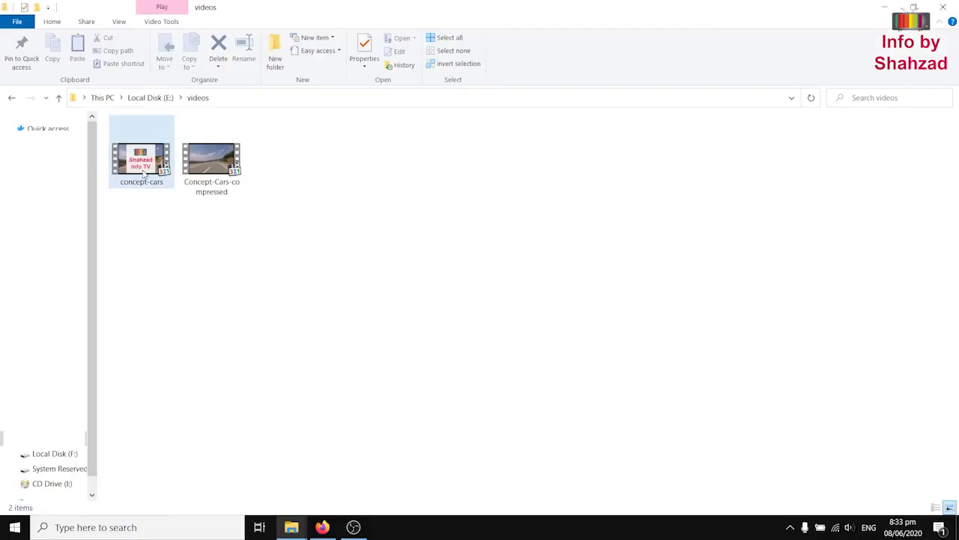
left_click(208, 168)
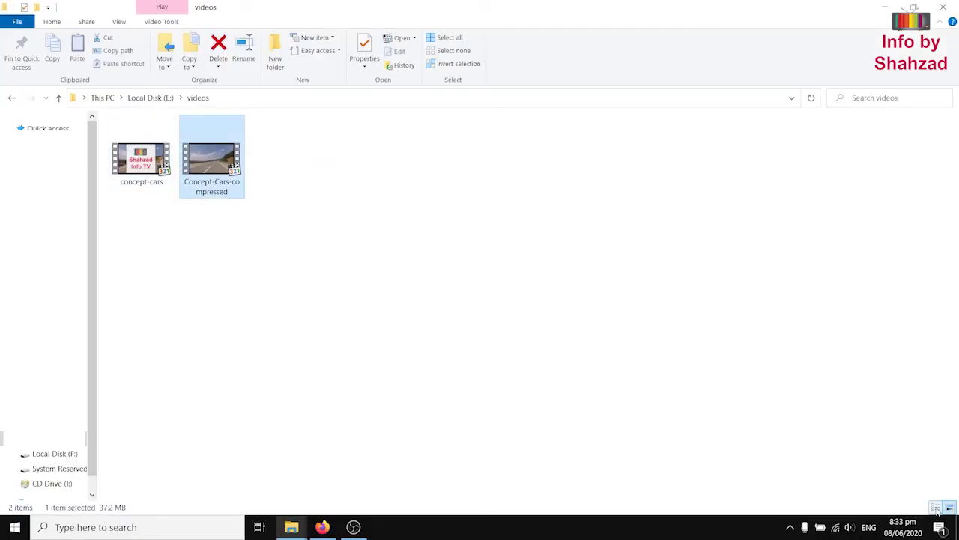
left_click(936, 508)
left_click(377, 268)
left_click(455, 141)
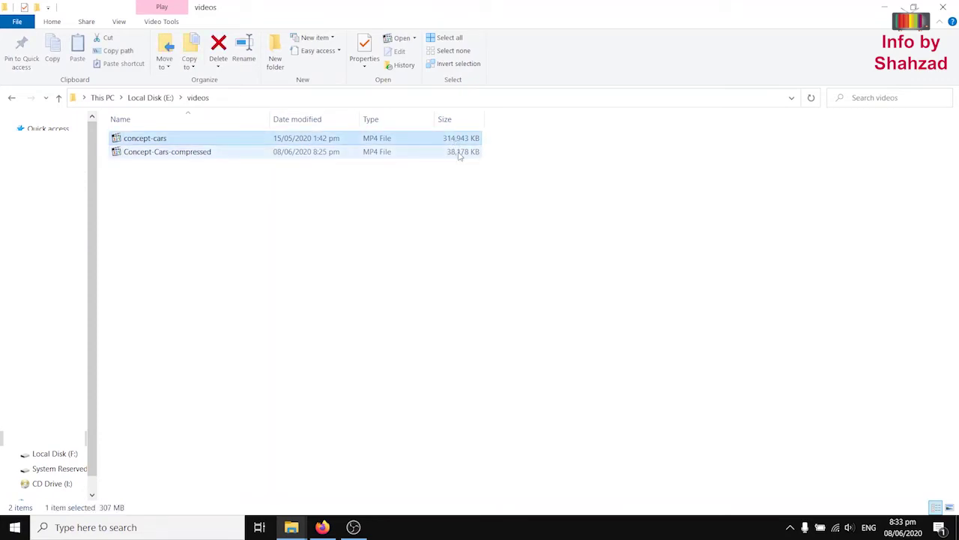
left_click(460, 154)
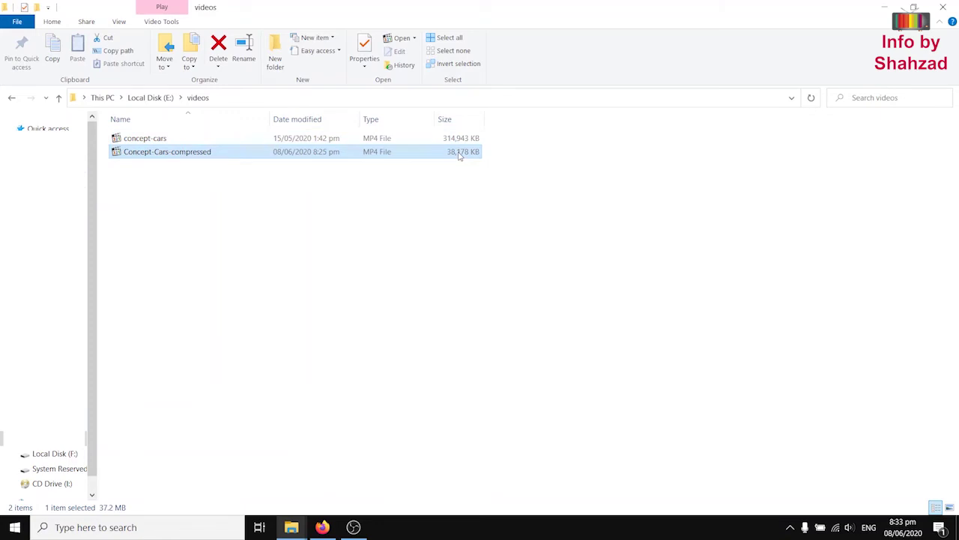
left_click(455, 181)
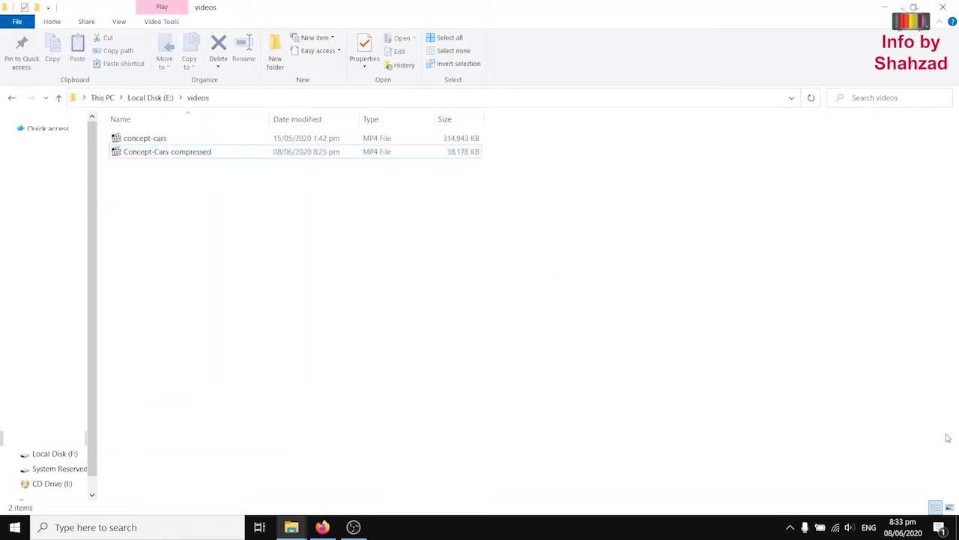
left_click(950, 507)
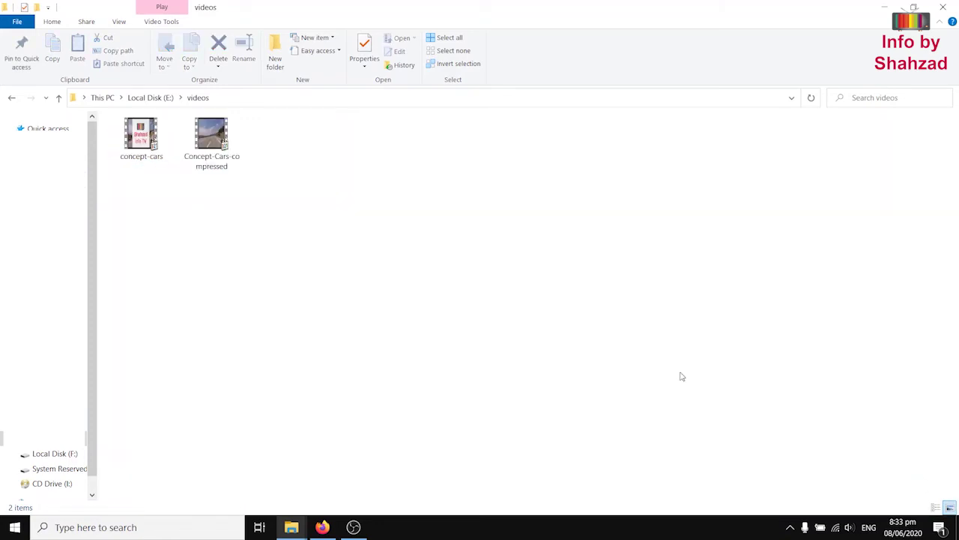
Play Concept-Cars-compressed and skip through it from start to end to check the picture quality.
double_click(221, 147)
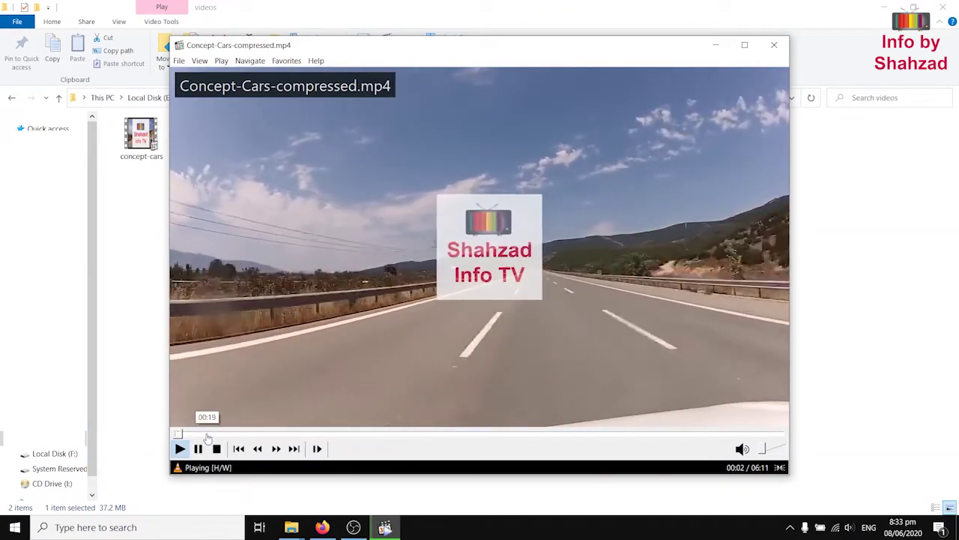
left_click(221, 434)
left_click(284, 433)
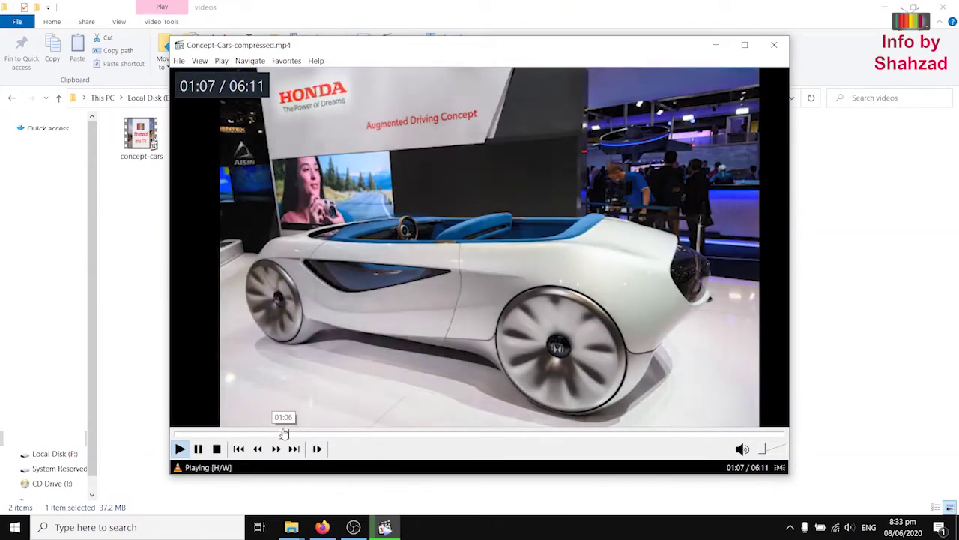
left_click(355, 434)
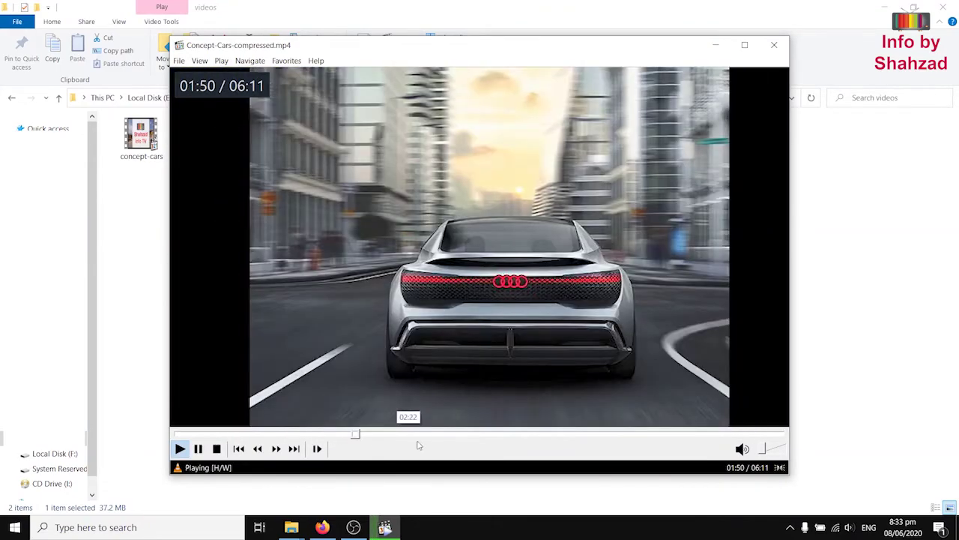
left_click(467, 434)
left_click(516, 434)
left_click(583, 434)
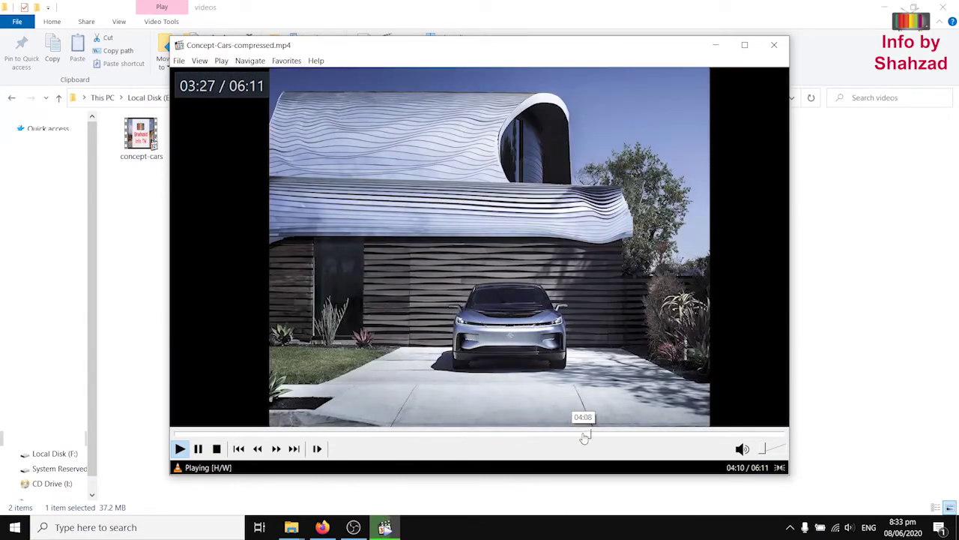
left_click(628, 434)
left_click(663, 434)
left_click(692, 434)
left_click(718, 434)
left_click(741, 434)
left_click(763, 434)
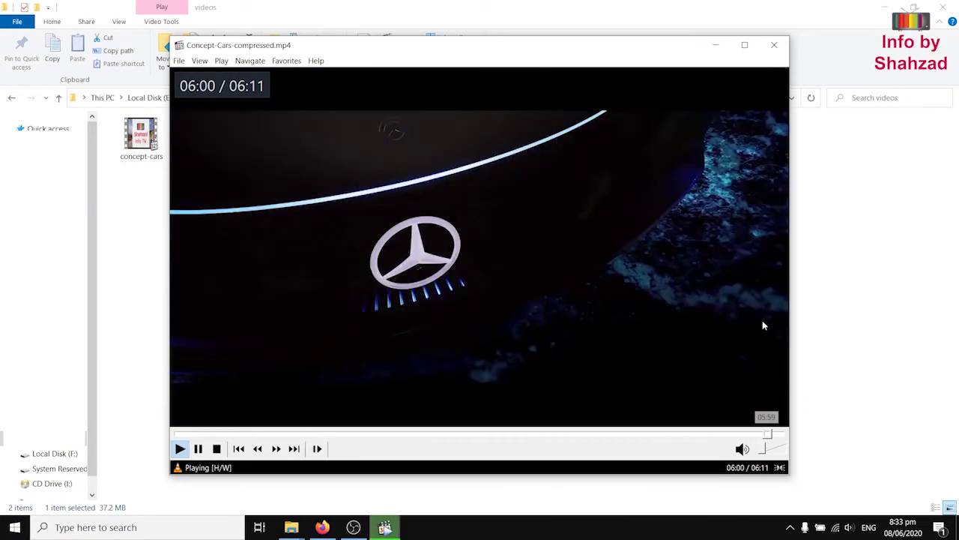
Maximize the player, check several points of the compressed video at the larger size, and close the player.
left_click(745, 47)
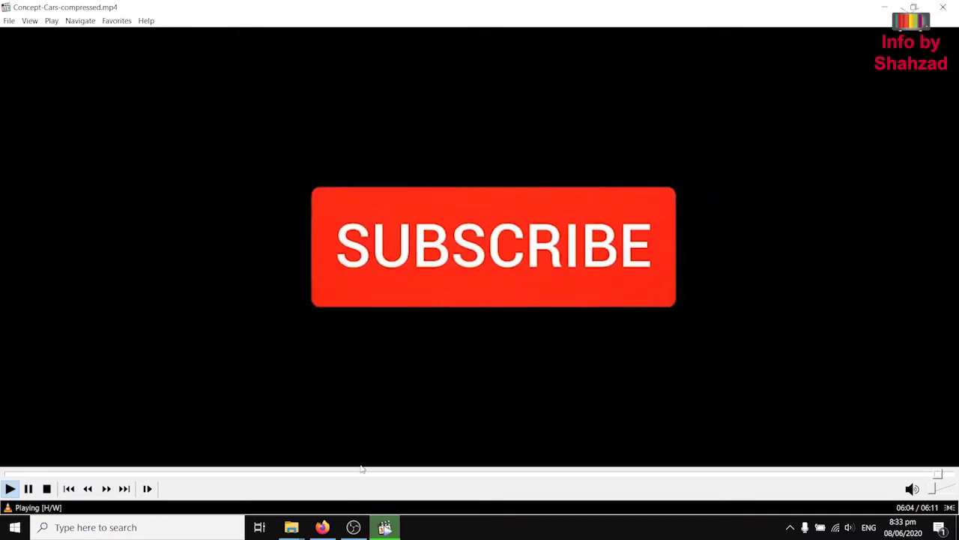
left_click(332, 475)
left_click(416, 475)
left_click(466, 475)
left_click(533, 476)
left_click(610, 475)
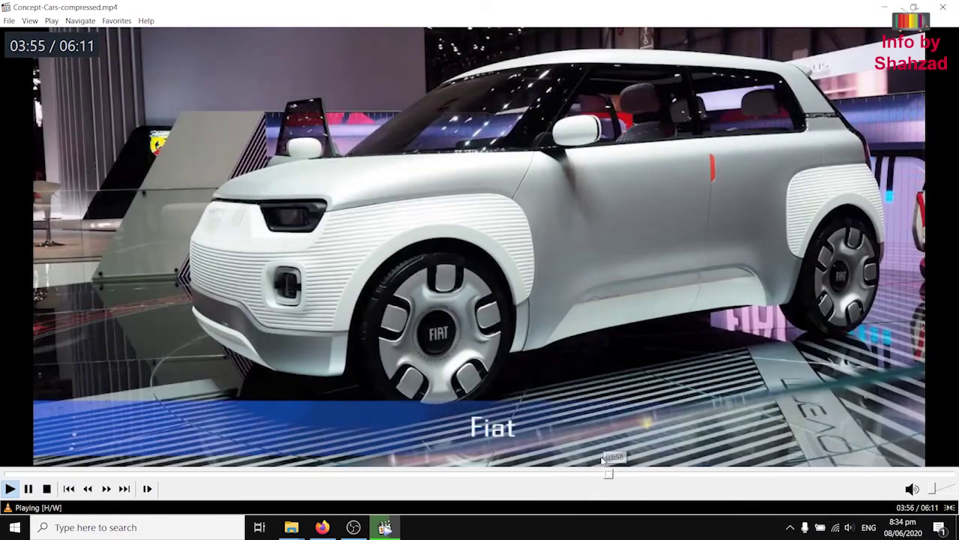
left_click(943, 6)
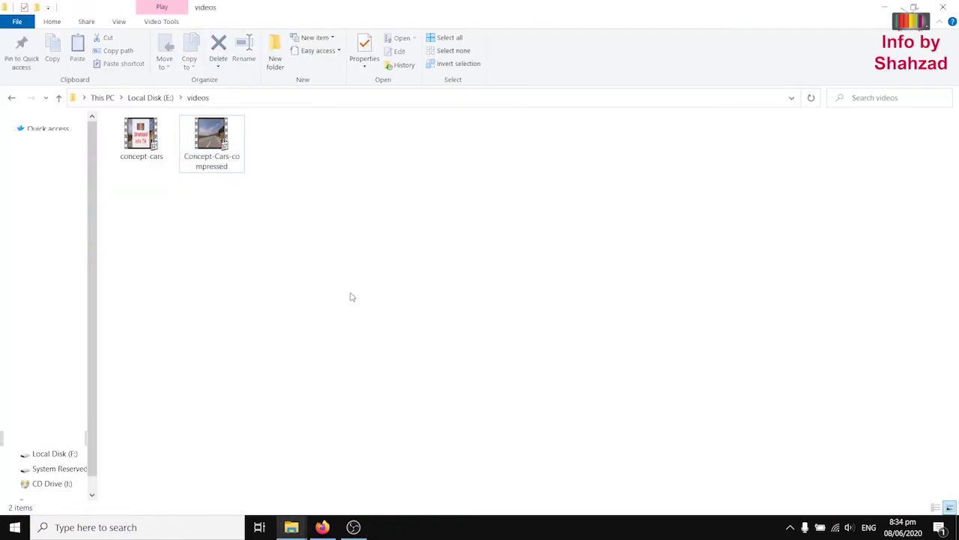
Open the file properties of both concept-cars and Concept-Cars-compressed.
right_click(139, 150)
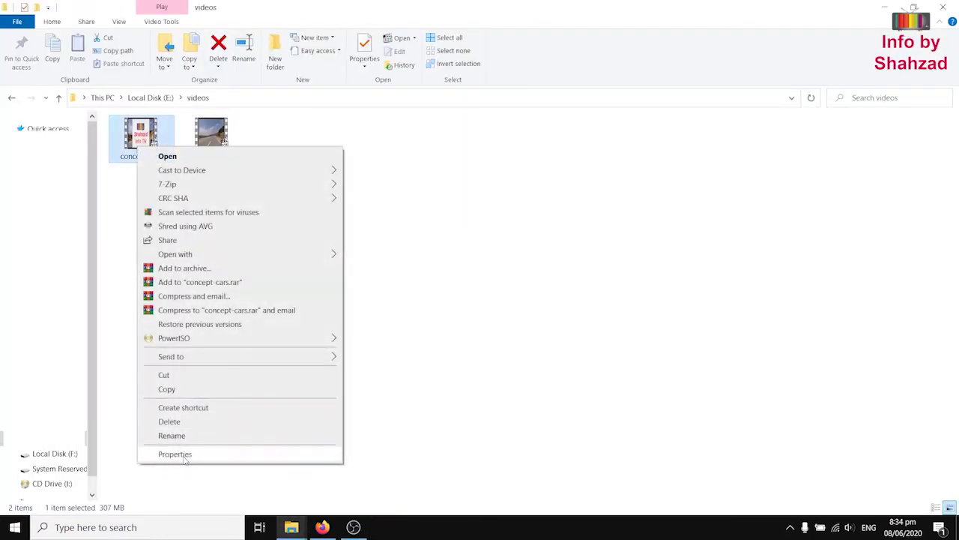
left_click(175, 453)
left_click_drag(246, 163, 222, 191)
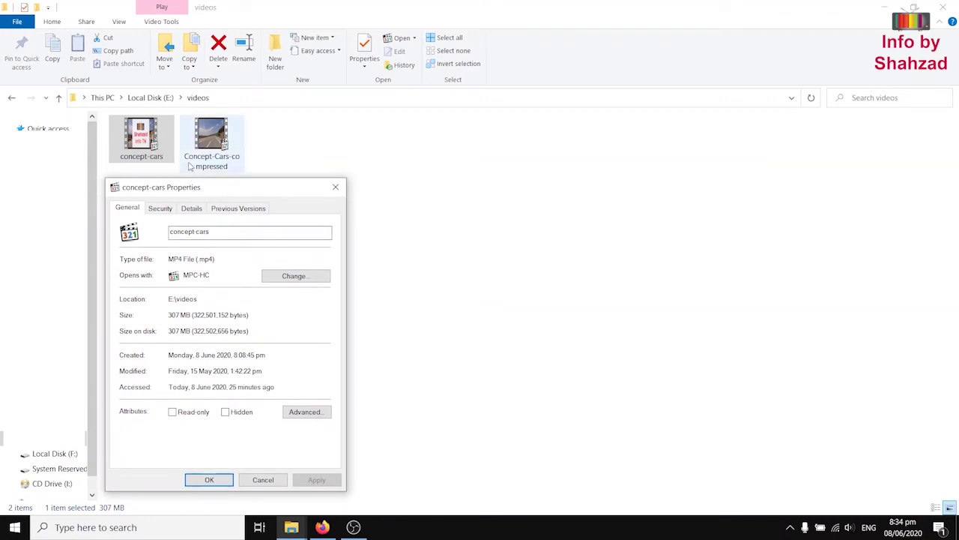
right_click(203, 143)
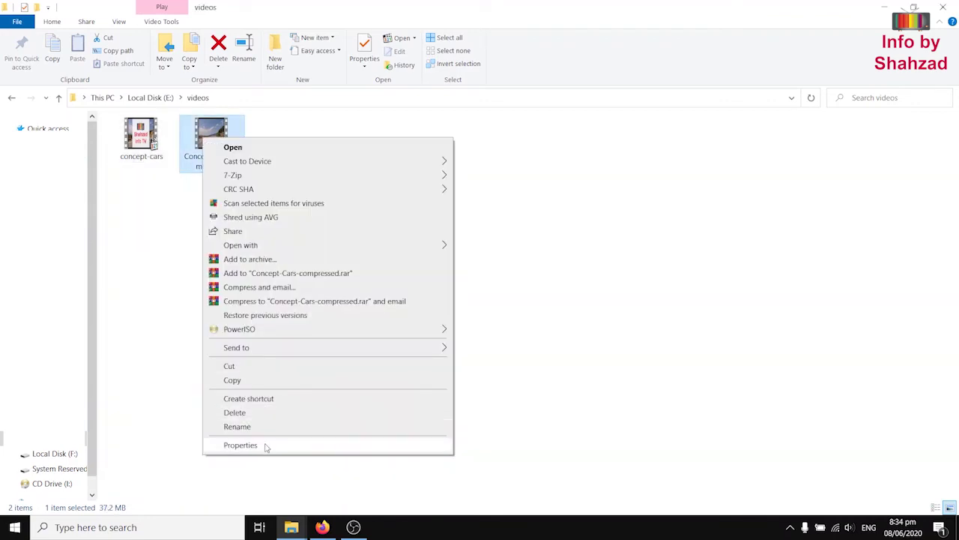
left_click(267, 447)
Arrange the two properties windows side by side and show the media details of both videos for comparison.
left_click_drag(315, 152, 432, 150)
mouse_move(296, 529)
left_click(590, 461)
left_click_drag(379, 148, 491, 178)
left_click_drag(274, 191, 277, 183)
left_click_drag(499, 181, 416, 184)
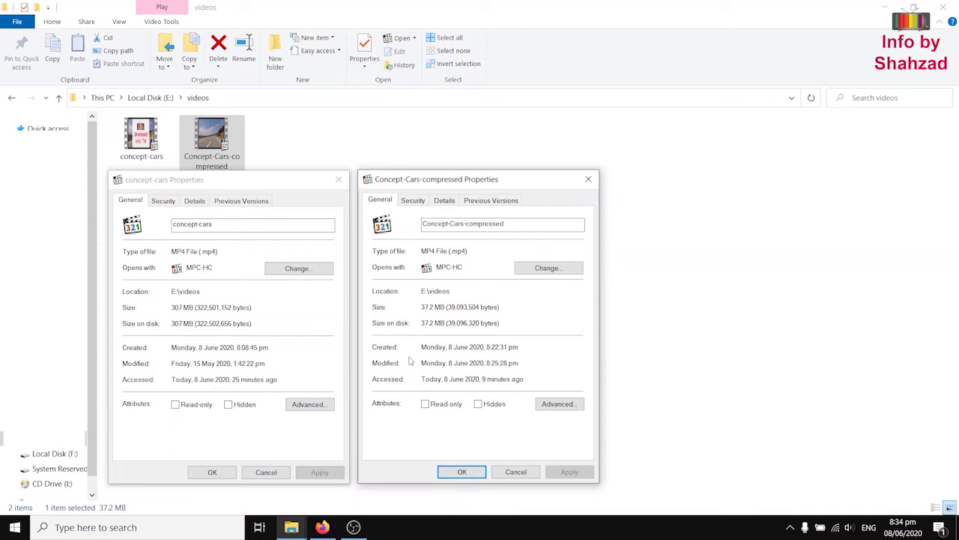
left_click(195, 201)
left_click(445, 200)
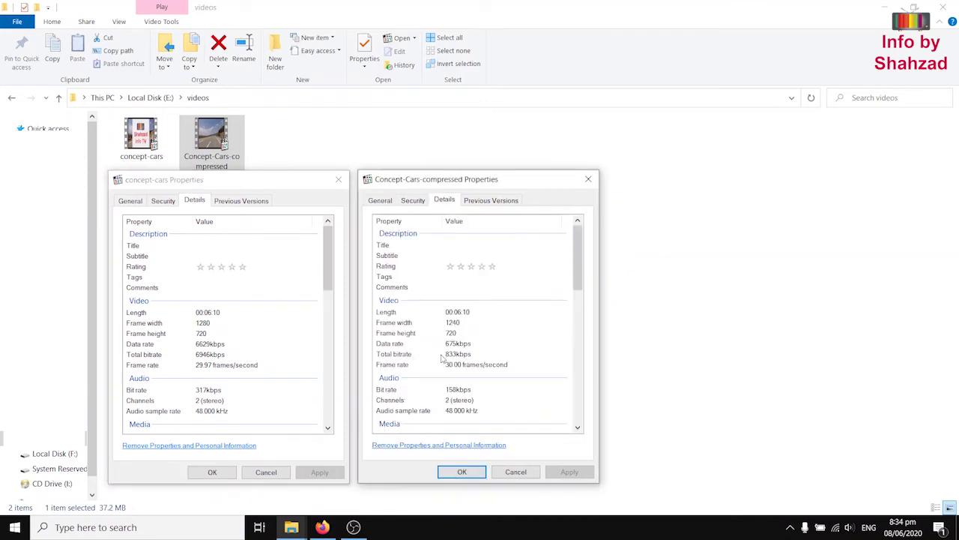